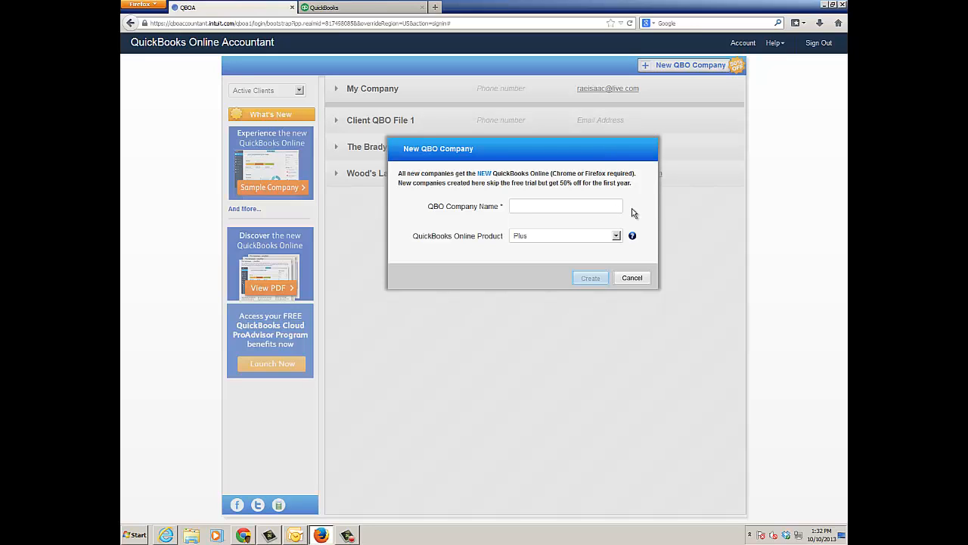
- Dismiss the new company form and open user management for the company Client QBO File 1
click(640, 278)
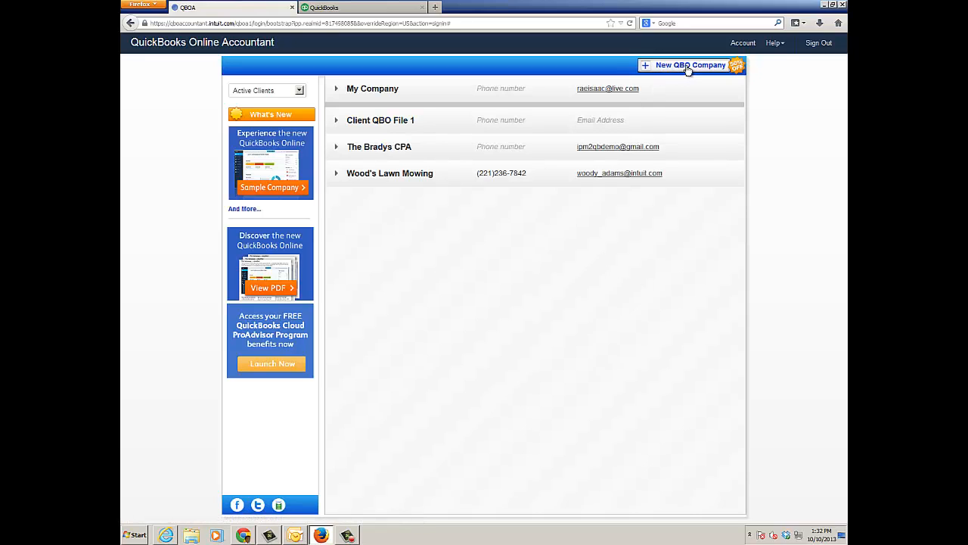
click(386, 121)
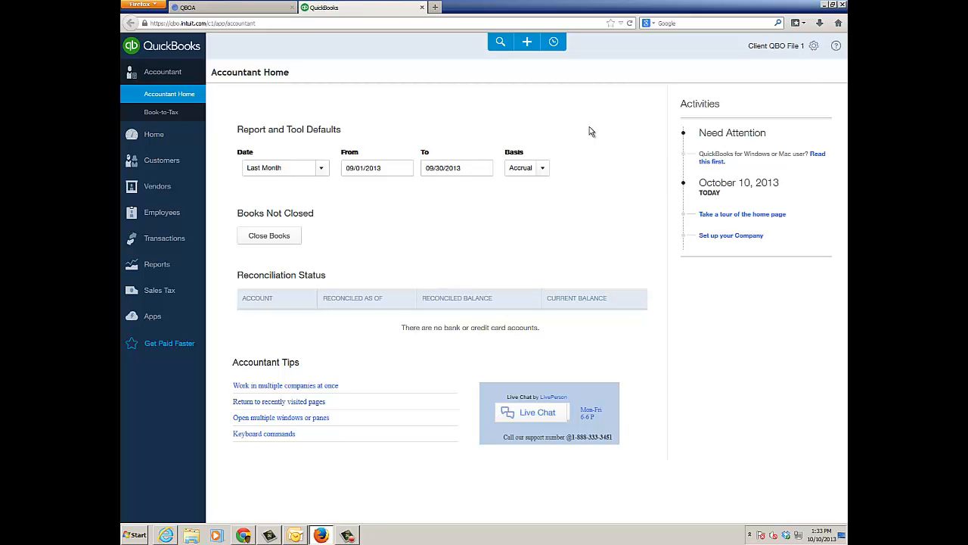
click(815, 48)
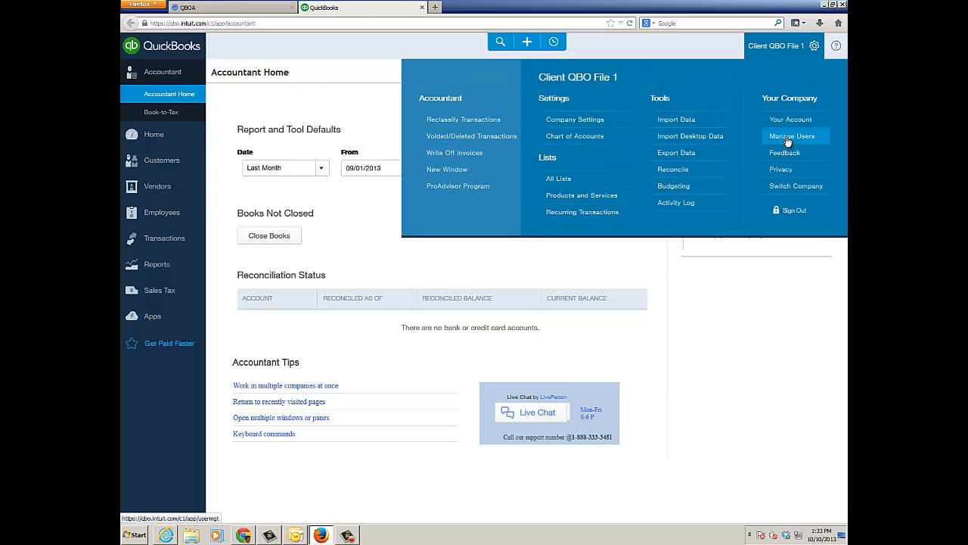
click(787, 137)
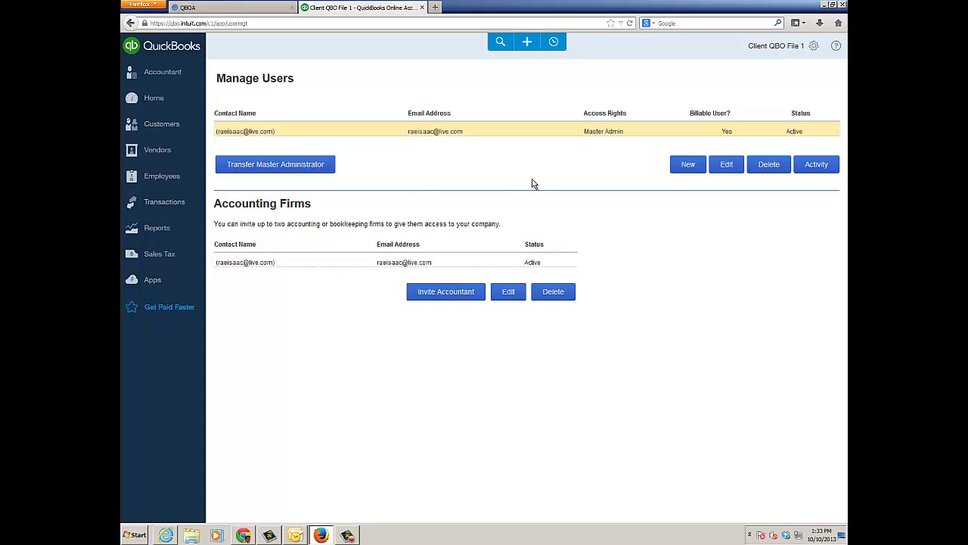
- Start adding a new user to the company with the Company administrator user type
click(688, 169)
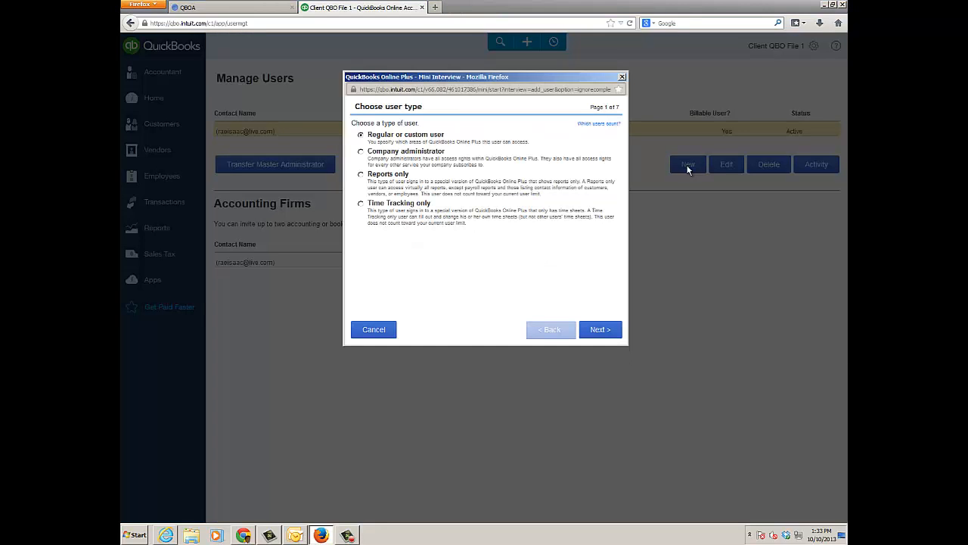
click(361, 152)
click(599, 330)
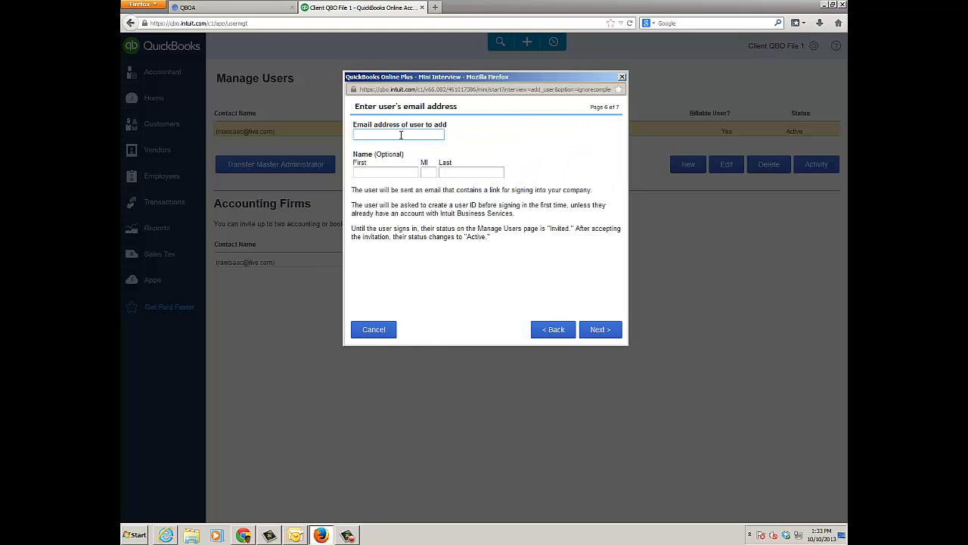
- Enter the client's e-mail address and first and last name, and finish adding the user to send the invitation
key(Tab)
text(QBO)
key(Tab)
key(Tab)
text(Cl)
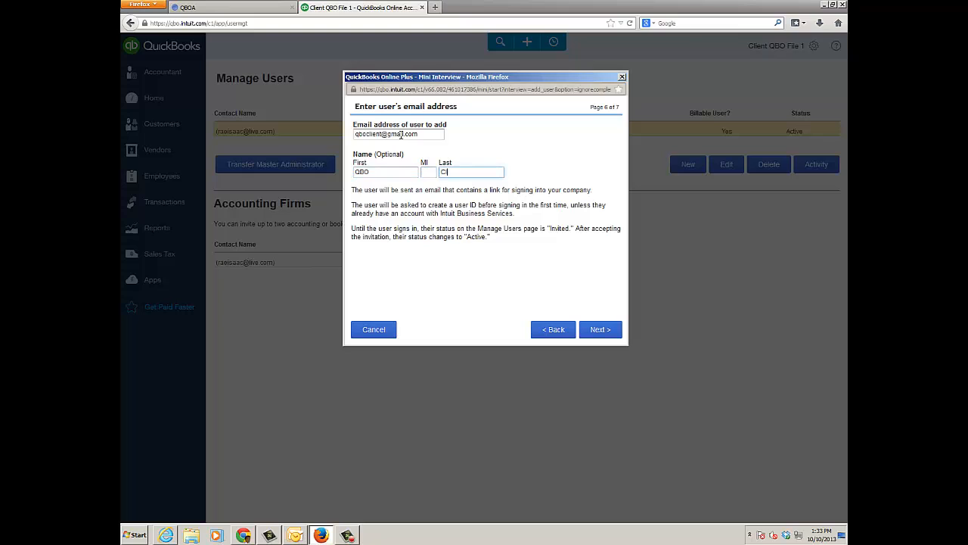
text(ient)
click(597, 330)
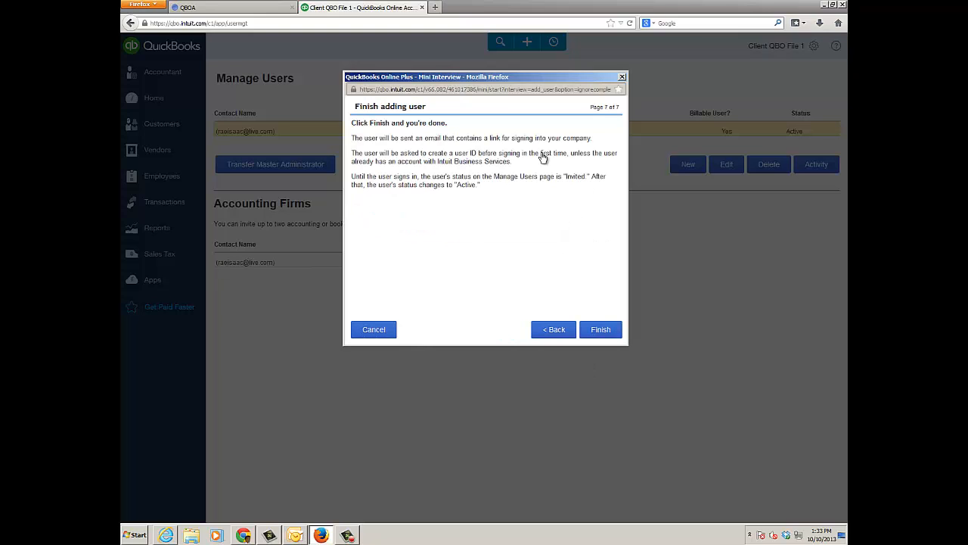
click(601, 330)
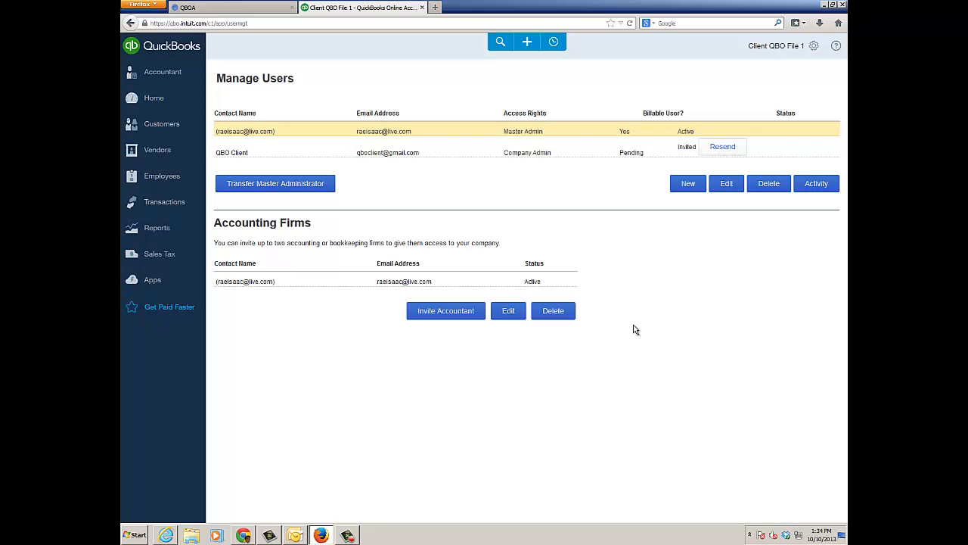
- Switch to the client's Gmail in Chrome, accept the QuickBooks Online Plus invitation and sign in to Client QBO File 1
click(322, 536)
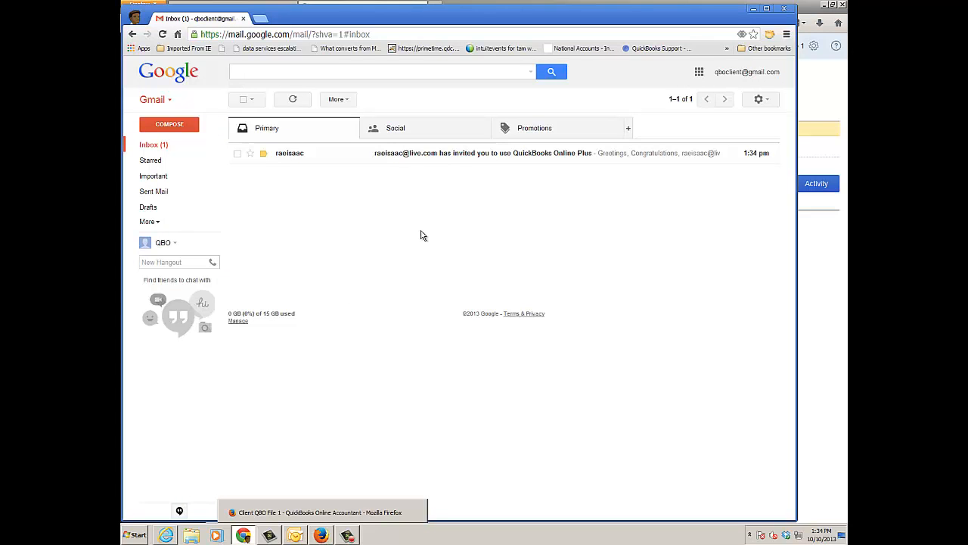
click(455, 155)
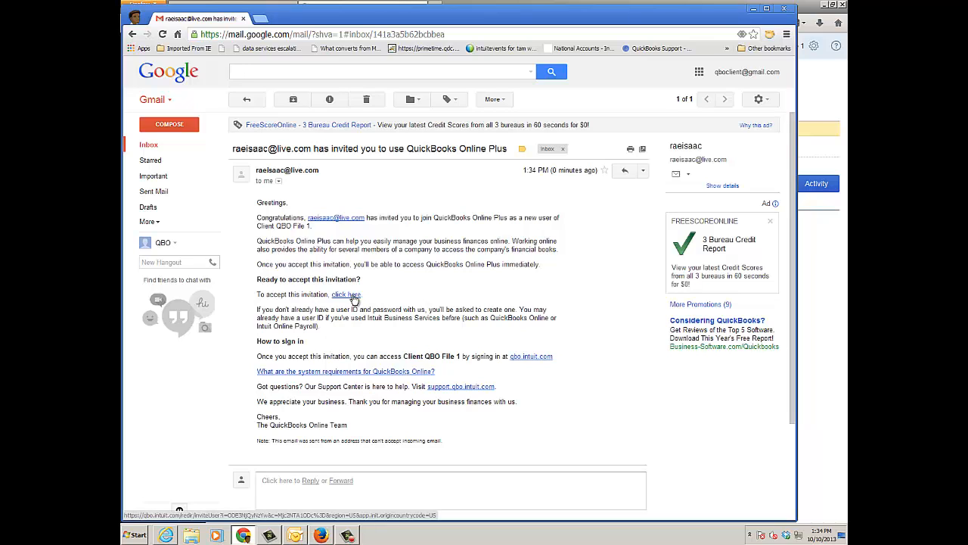
click(353, 297)
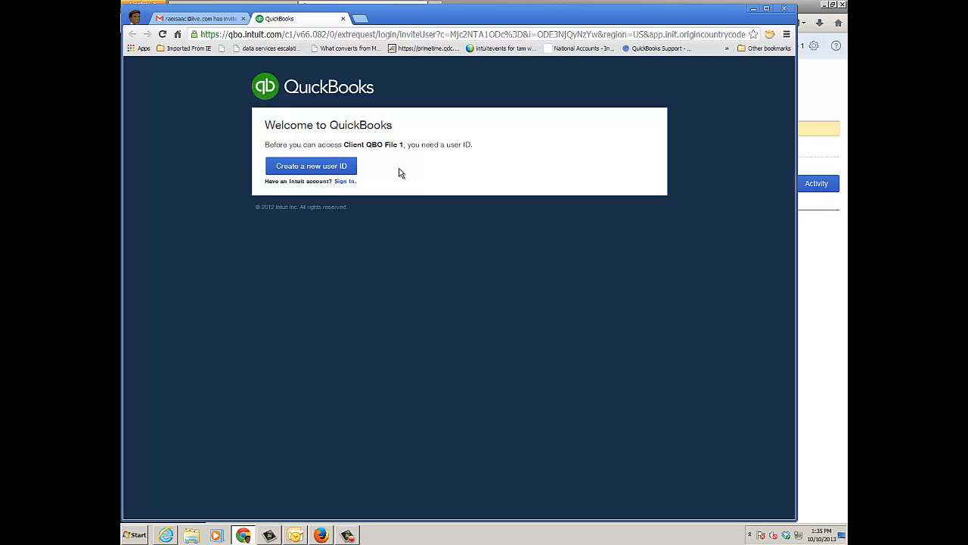
click(342, 167)
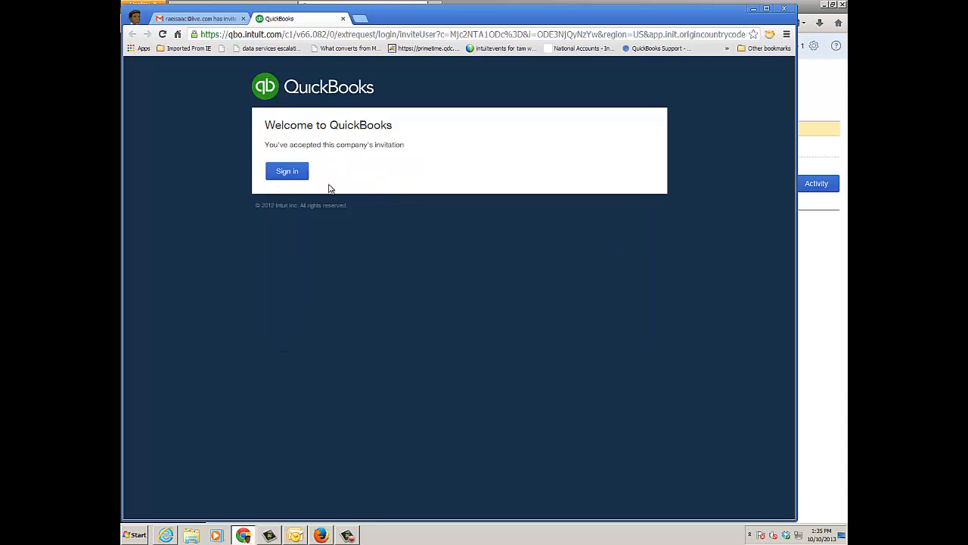
click(298, 174)
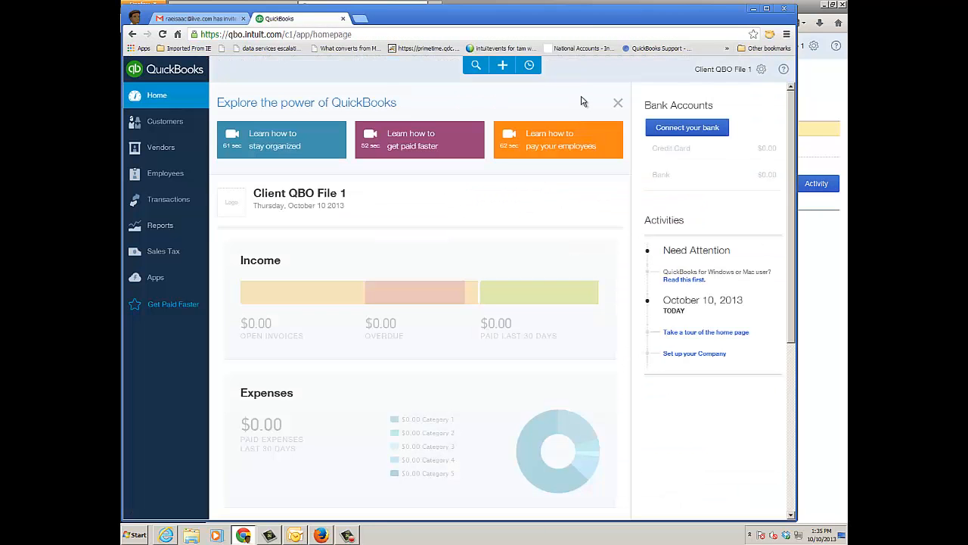
- Check the access rights and status of the users from the client's login, and return to the accountant's Firefox window
click(762, 70)
click(739, 158)
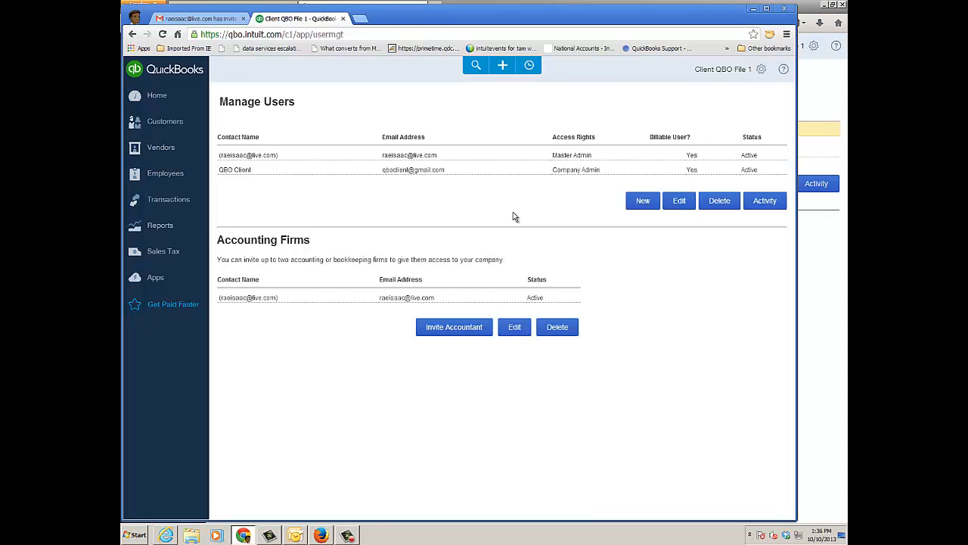
click(754, 10)
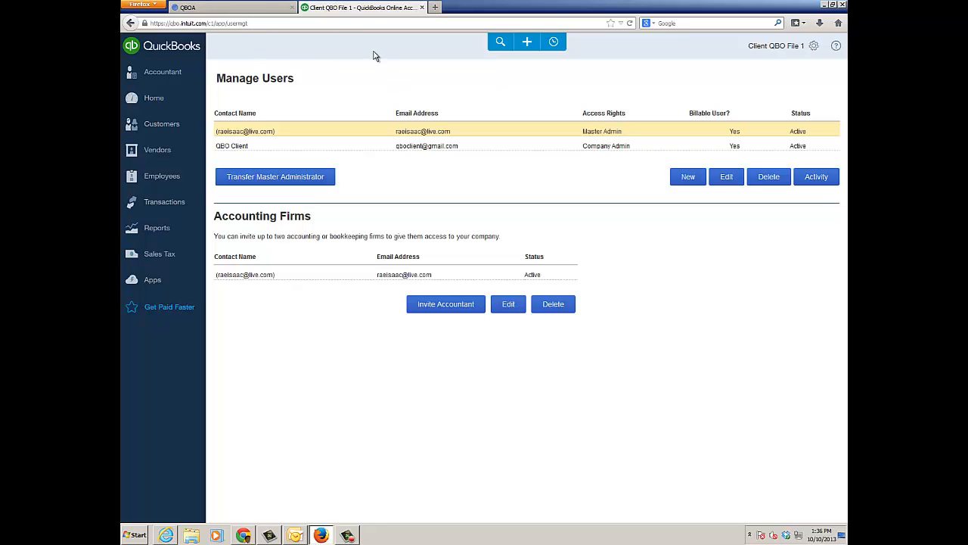
- Transfer the Master Administrator role to the newly added client user
click(289, 179)
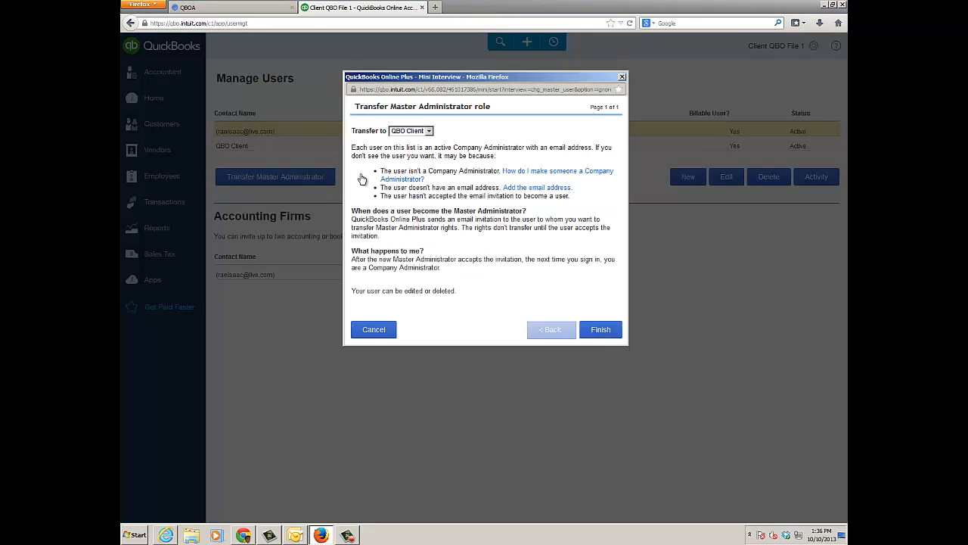
click(429, 132)
click(476, 134)
click(599, 330)
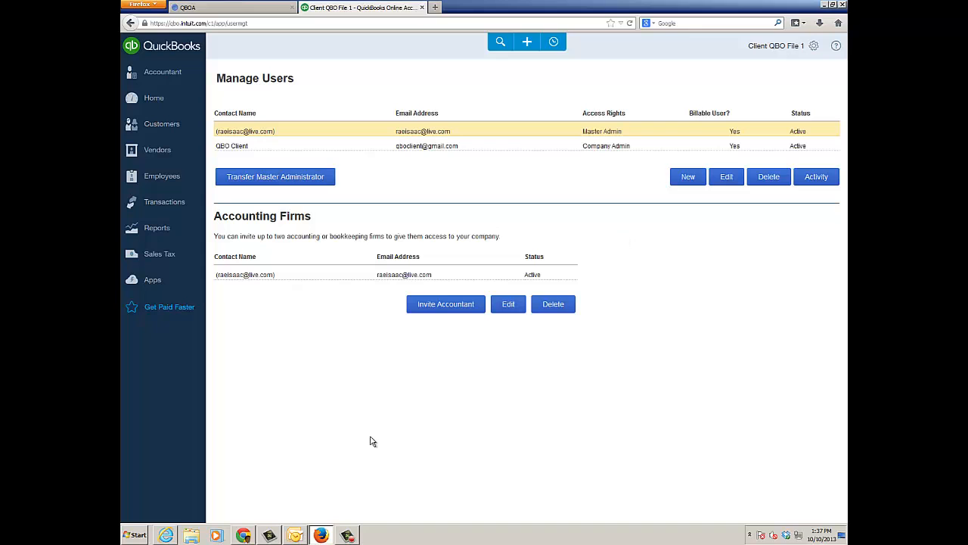
- Switch back to the client's Gmail in Chrome and delete the opened QuickBooks invitation e-mail
click(243, 535)
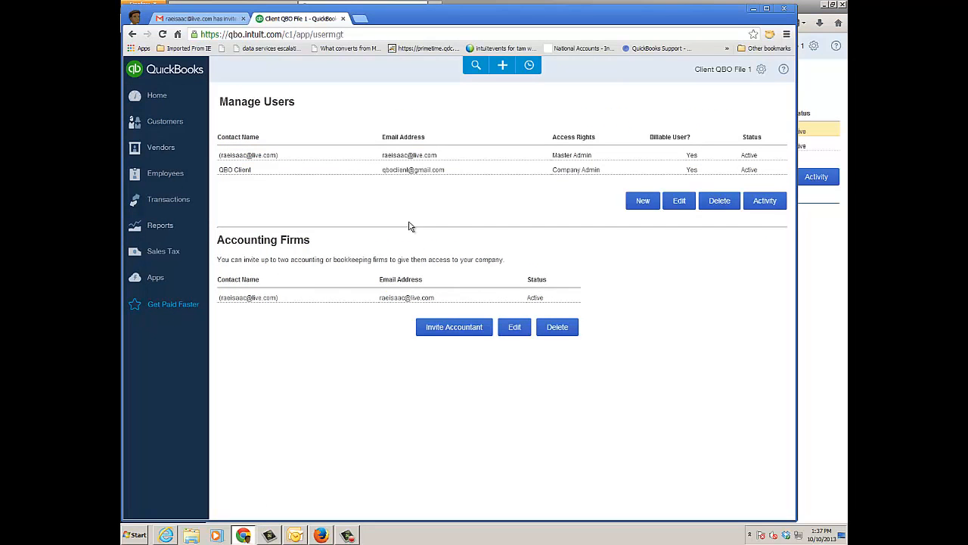
click(214, 18)
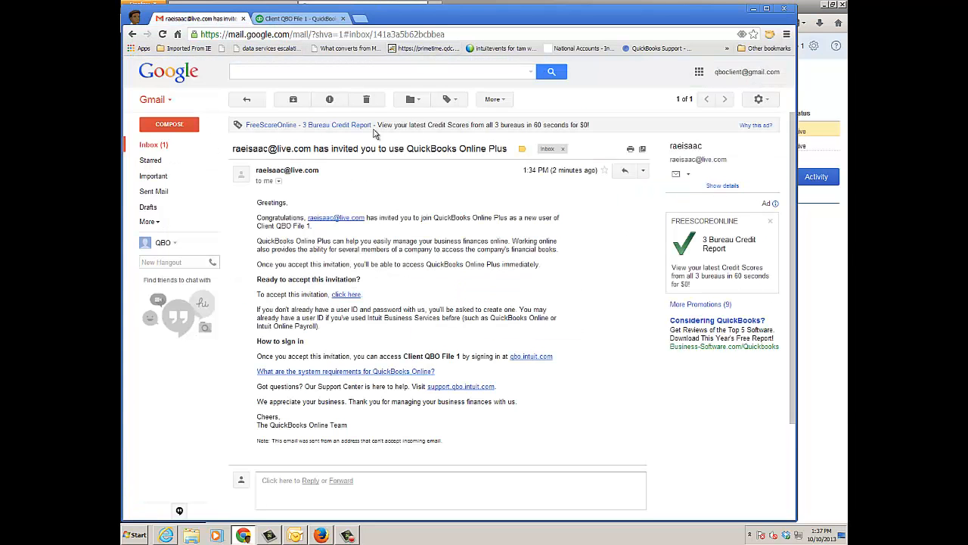
click(368, 99)
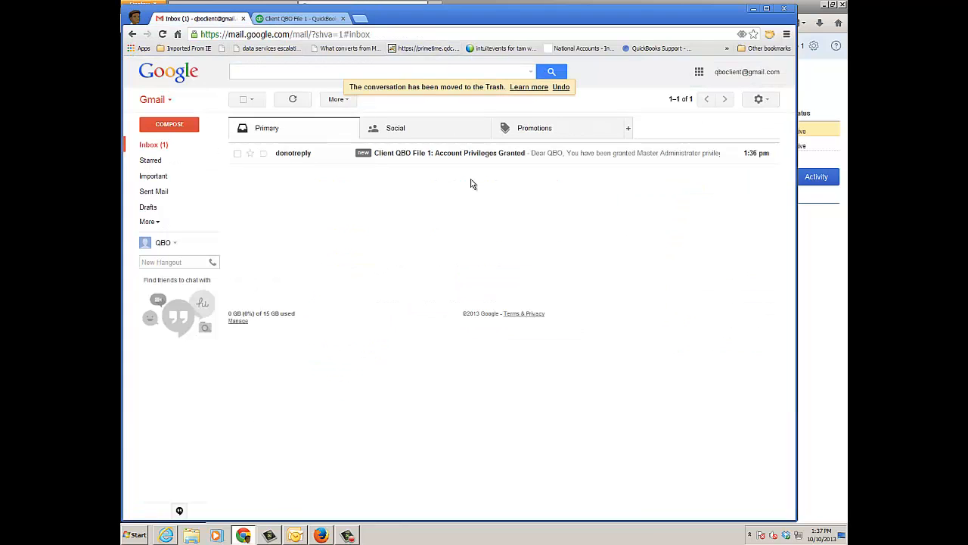
- Accept the Master Administrator role from the Account Privileges Granted e-mail, signing in with the client's login e-mail and password, and close the transfer page
click(487, 156)
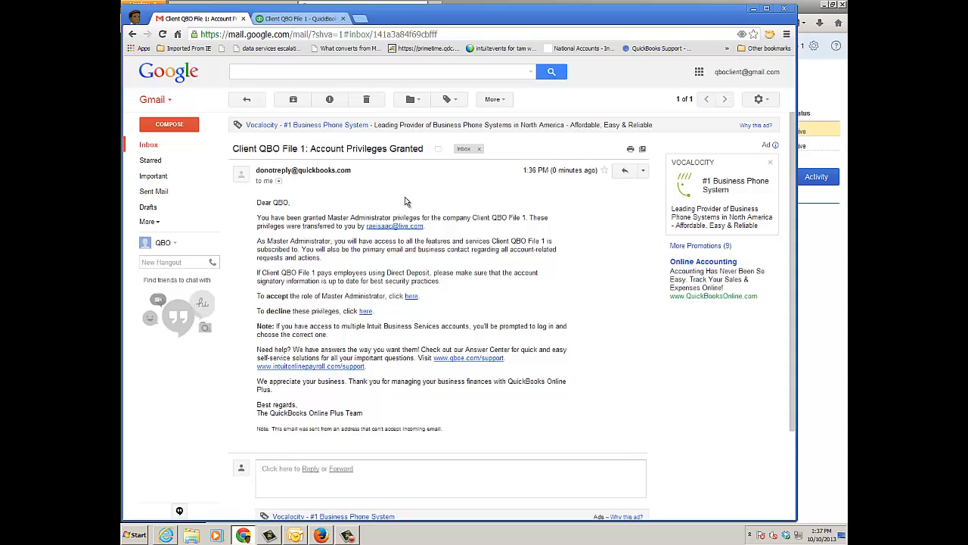
click(410, 297)
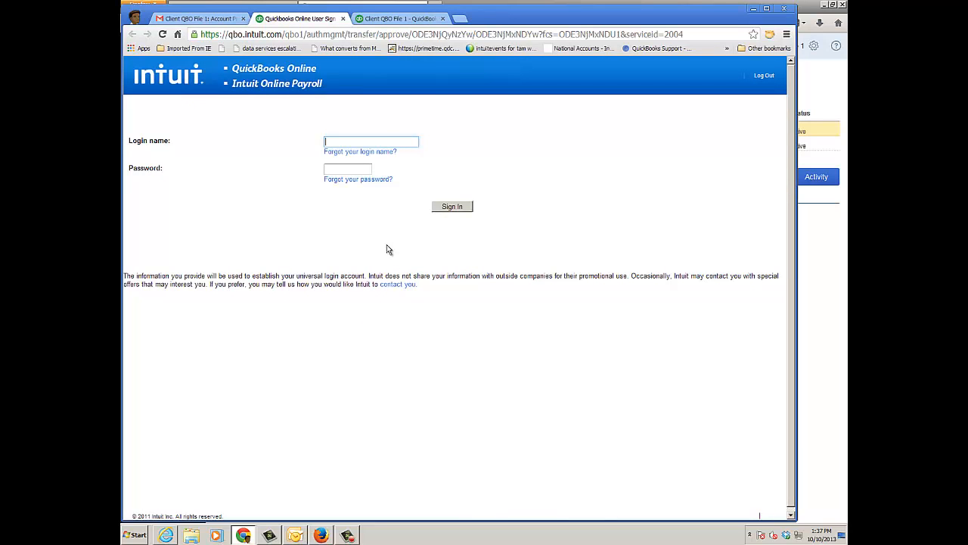
key(Tab)
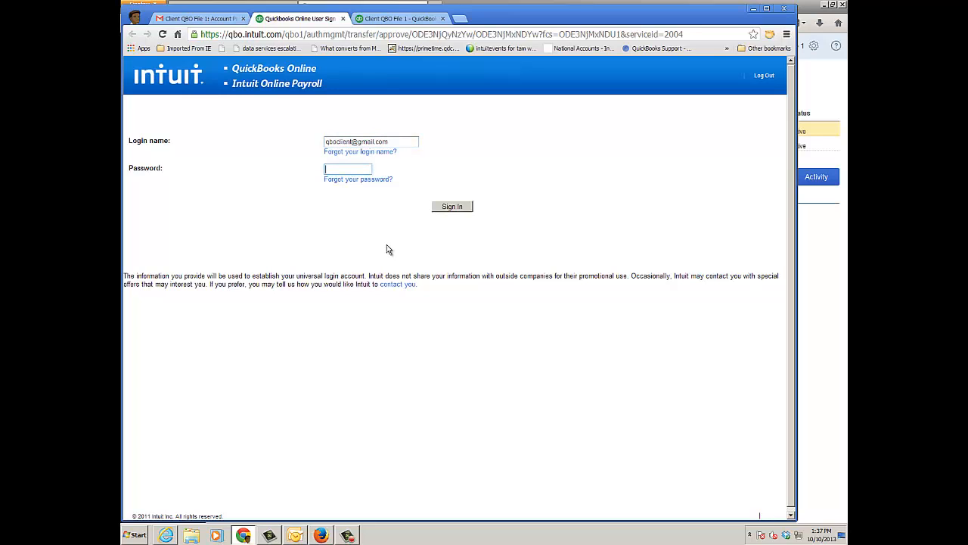
text(*********)
click(458, 211)
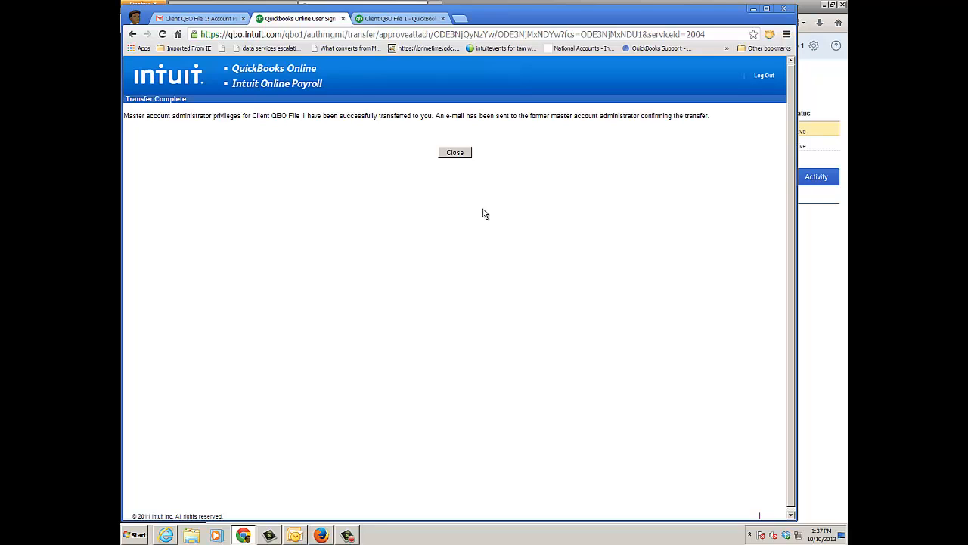
click(456, 153)
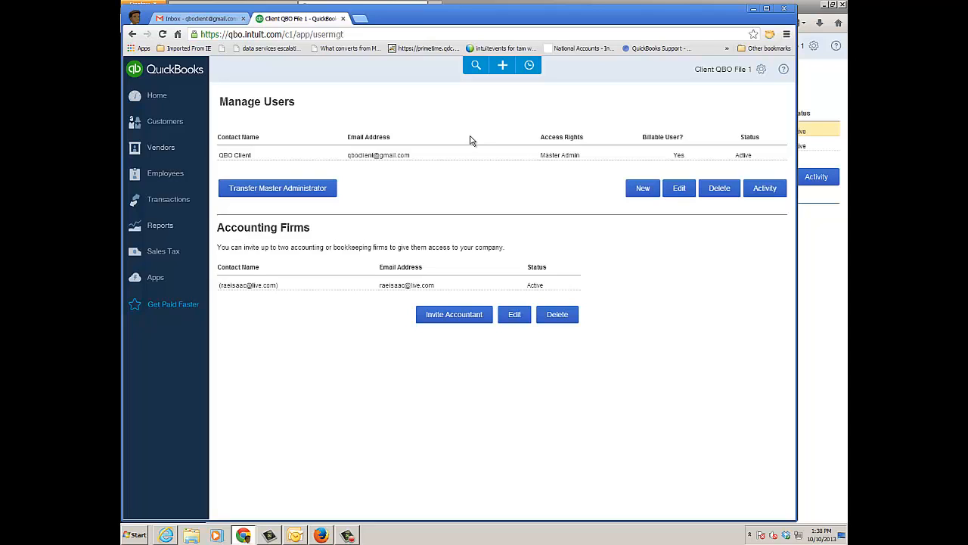
- Review the company's user and accounting firm entries, and switch to Firefox to view the QuickBooks Online Accountant client list
click(259, 156)
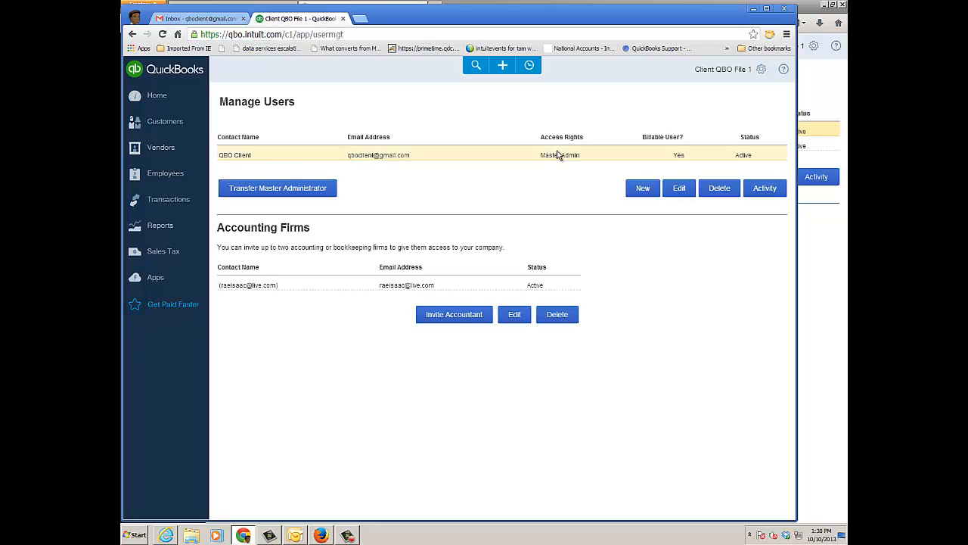
click(292, 284)
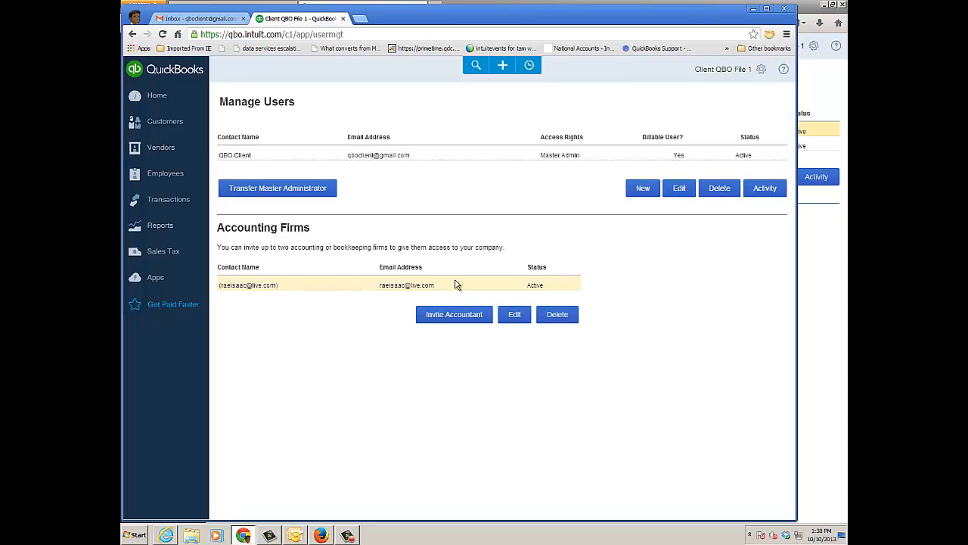
key(alt+Tab)
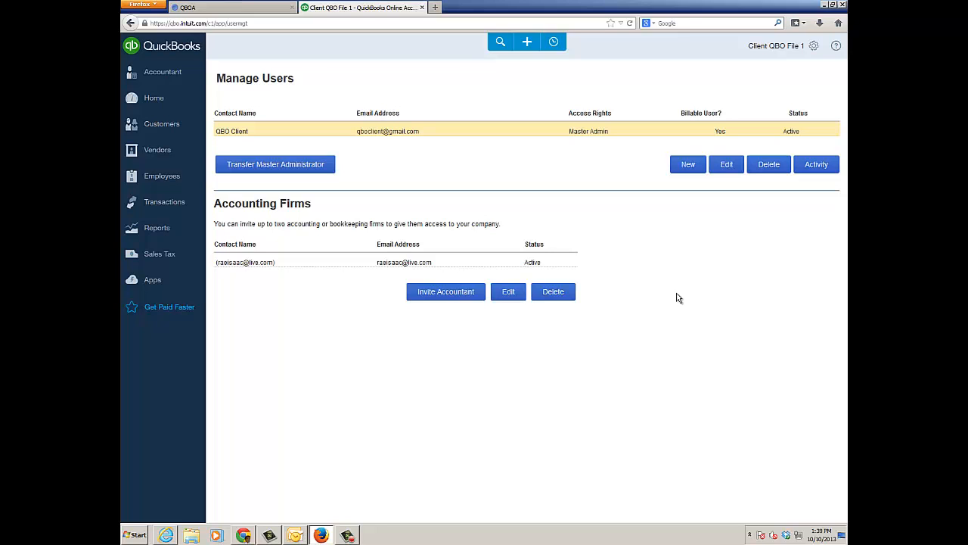
click(276, 13)
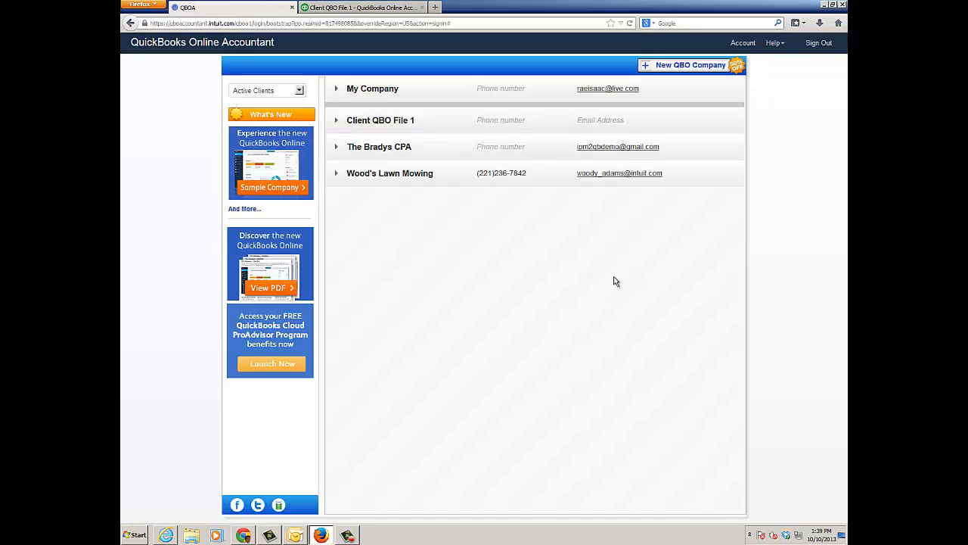